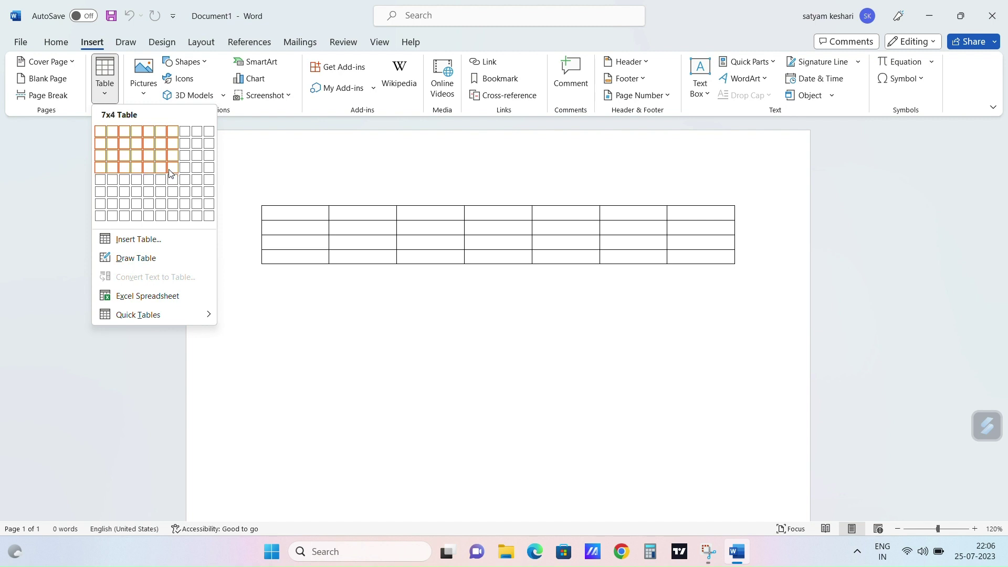
Step: Insert a 10x8 table, move it to the page's top-left, and stretch it to full width
left_click(212, 219)
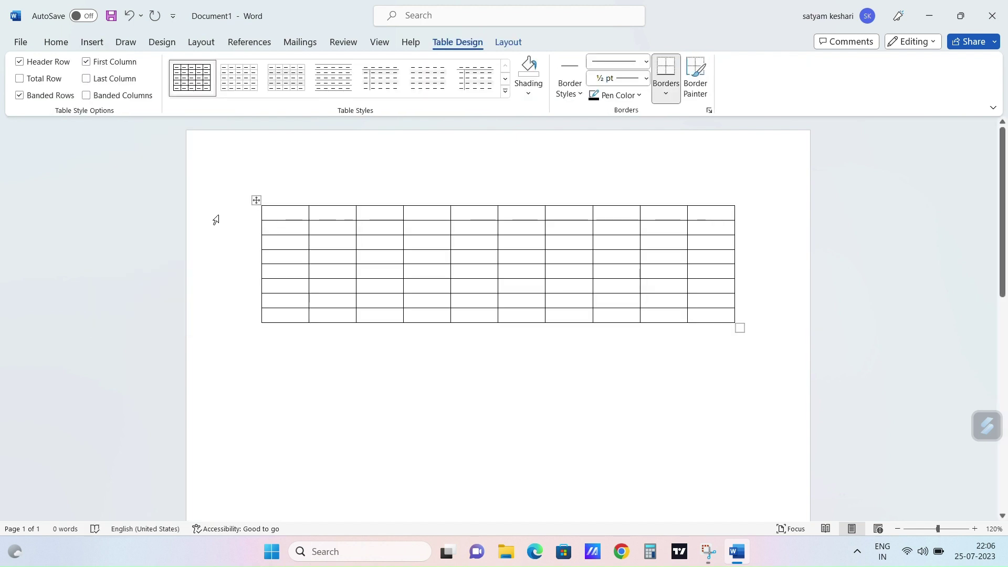
left_click_drag(255, 200, 200, 150)
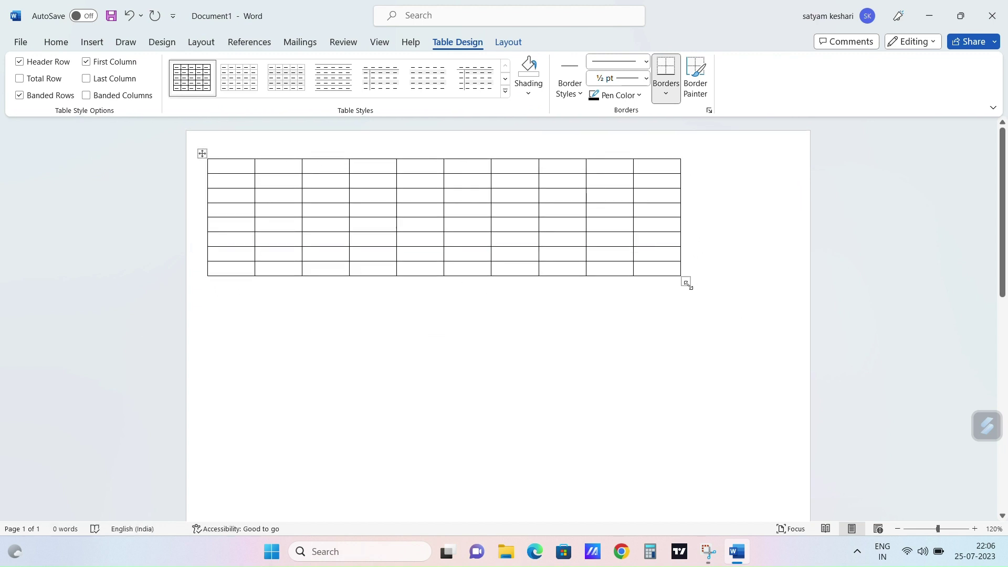
left_click_drag(686, 282, 800, 352)
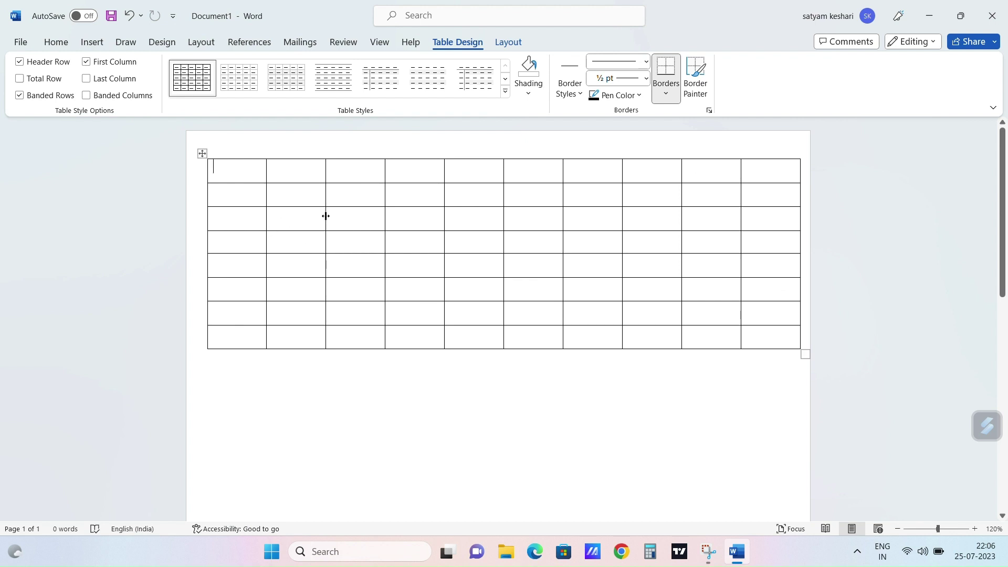
Step: Drag the column borders so narrow and wide columns alternate across the table
left_click_drag(326, 216, 351, 216)
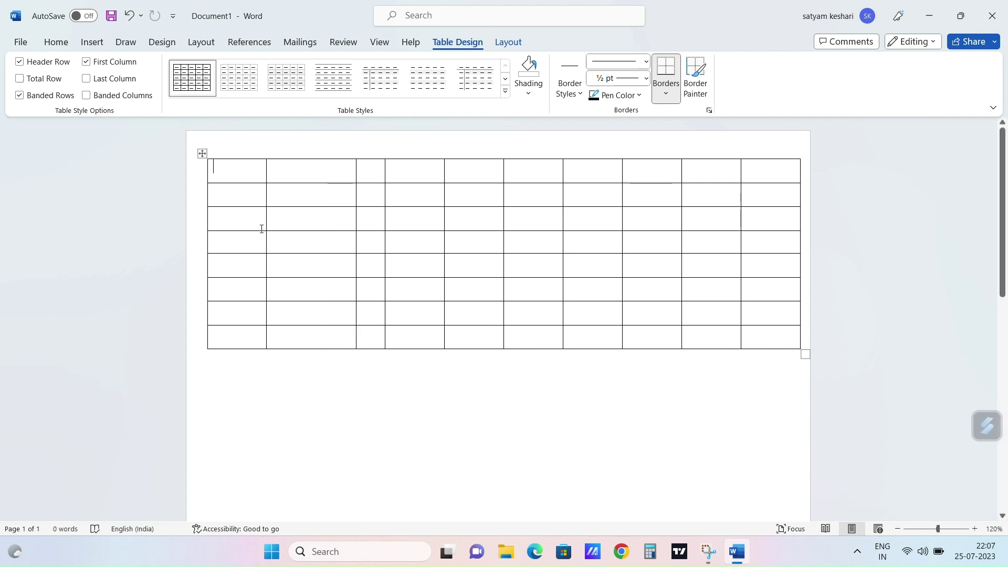
left_click_drag(265, 220, 237, 216)
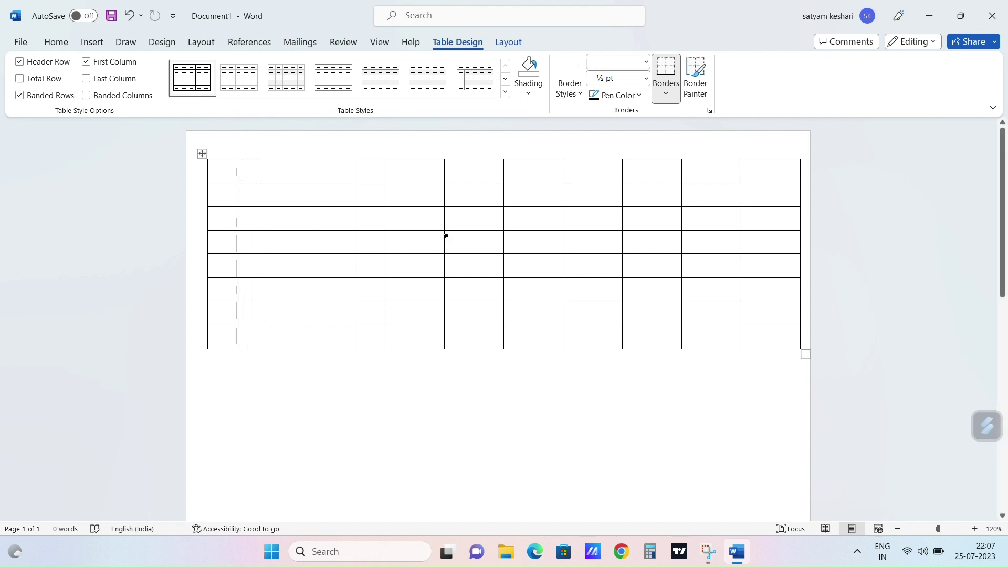
left_click_drag(443, 229, 473, 228)
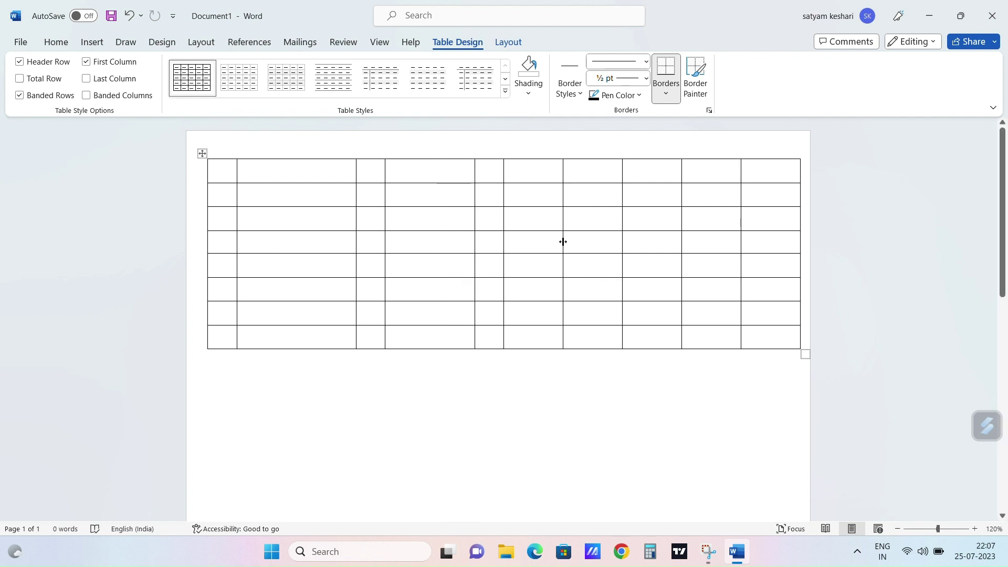
left_click_drag(564, 241, 592, 242)
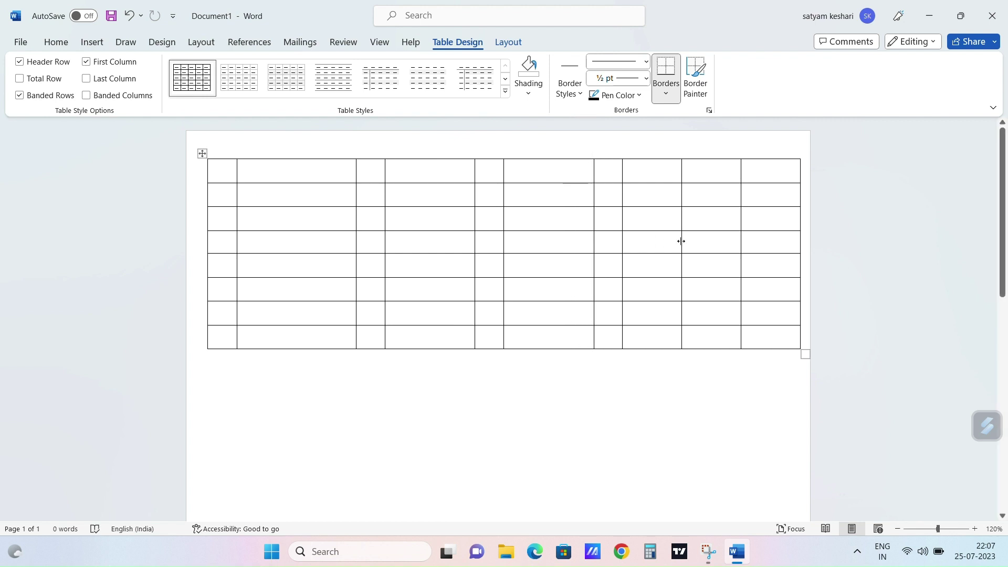
left_click_drag(680, 240, 707, 240)
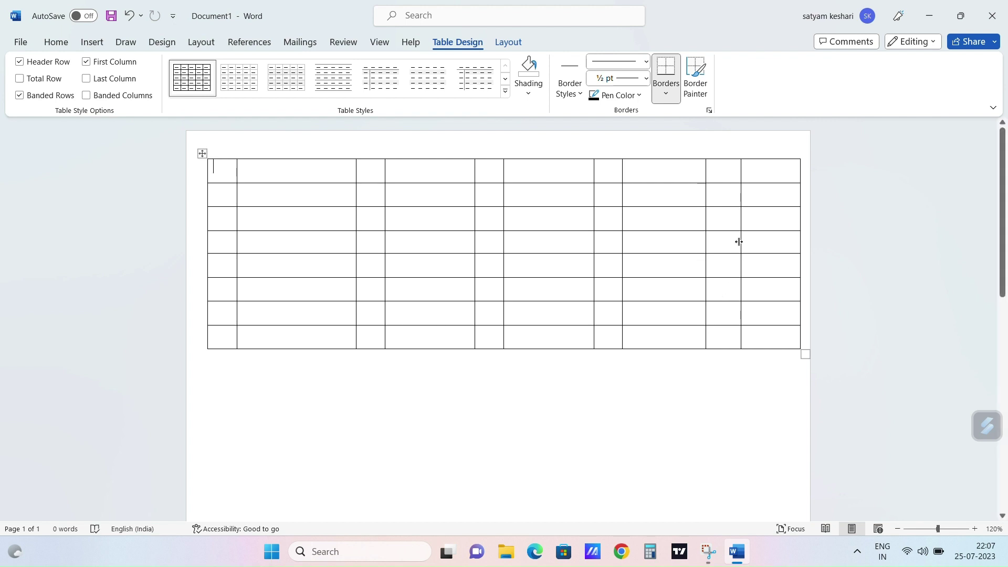
left_click_drag(738, 242, 735, 241)
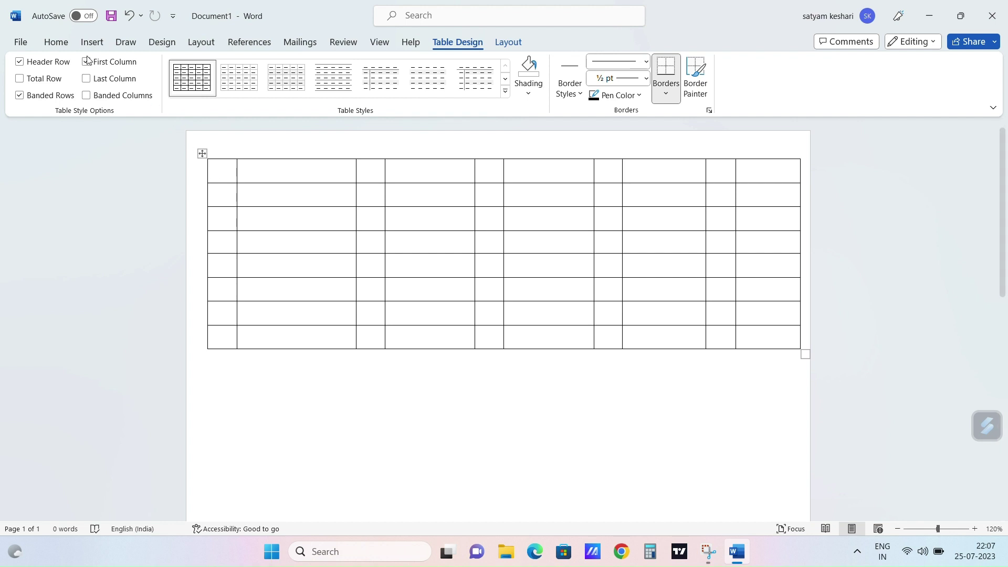
Step: Type 1, 2, 3, 4, 5, 6, 7 and 8 into the first-column cells, top to bottom
left_click(91, 41)
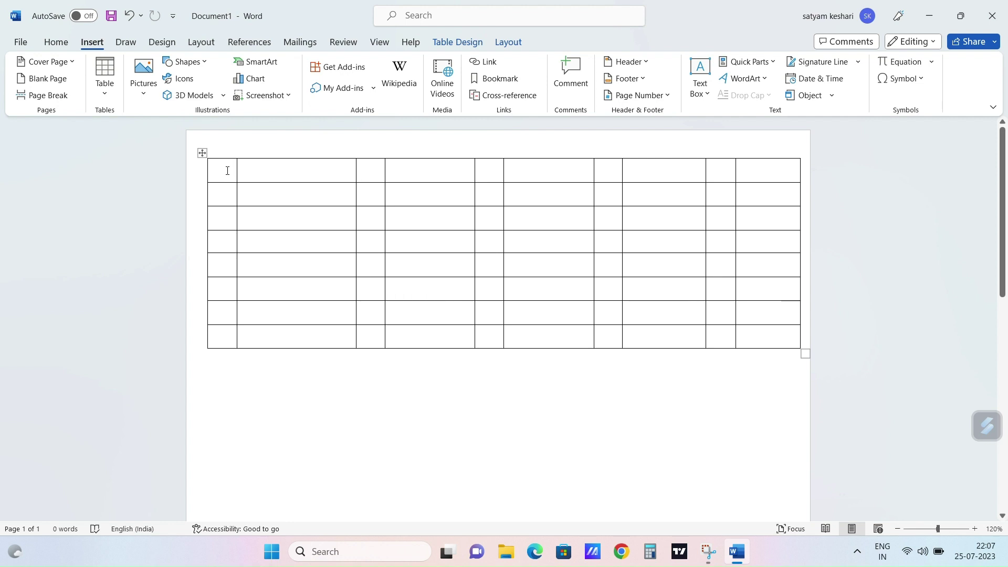
type("1")
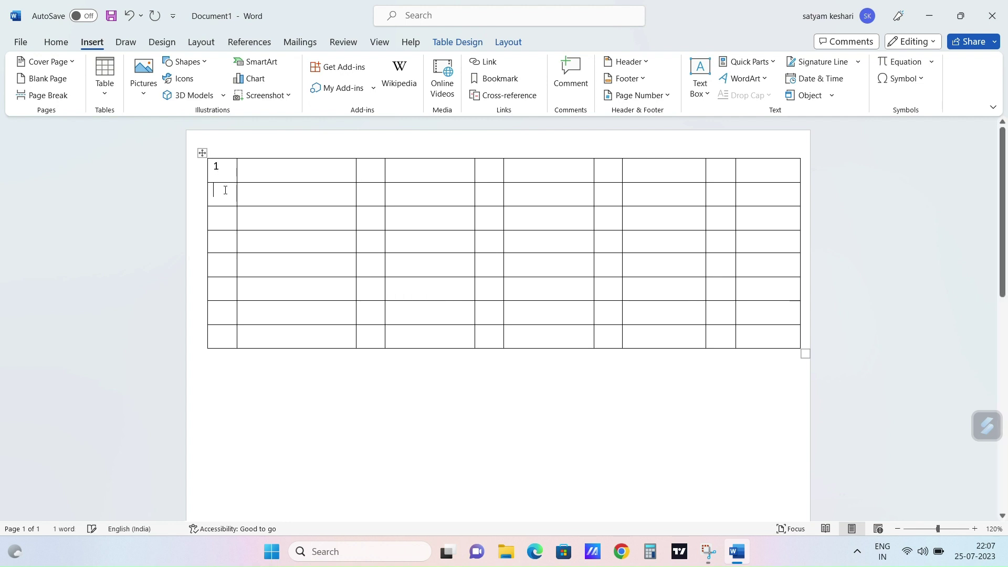
left_click(226, 190)
type("2")
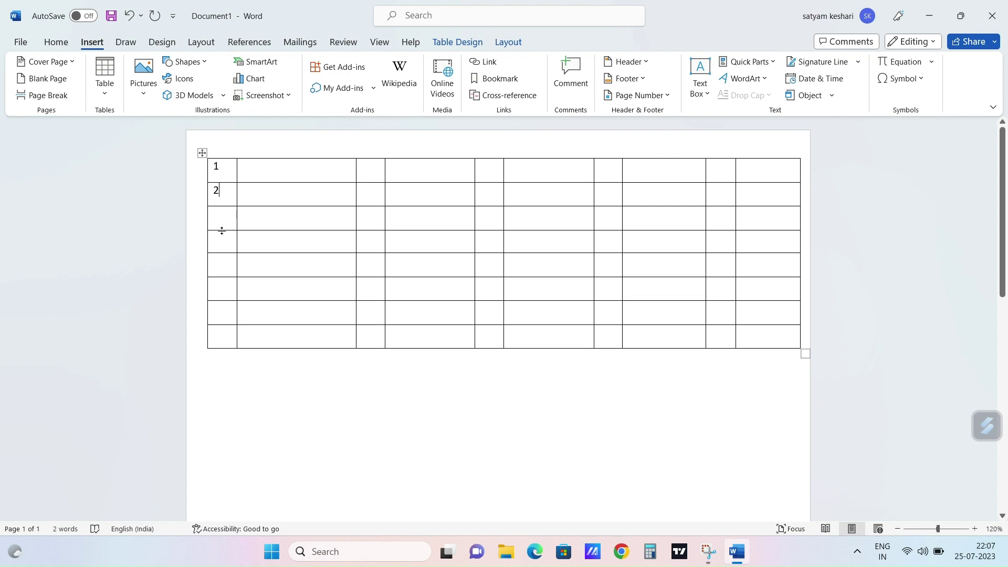
type("3")
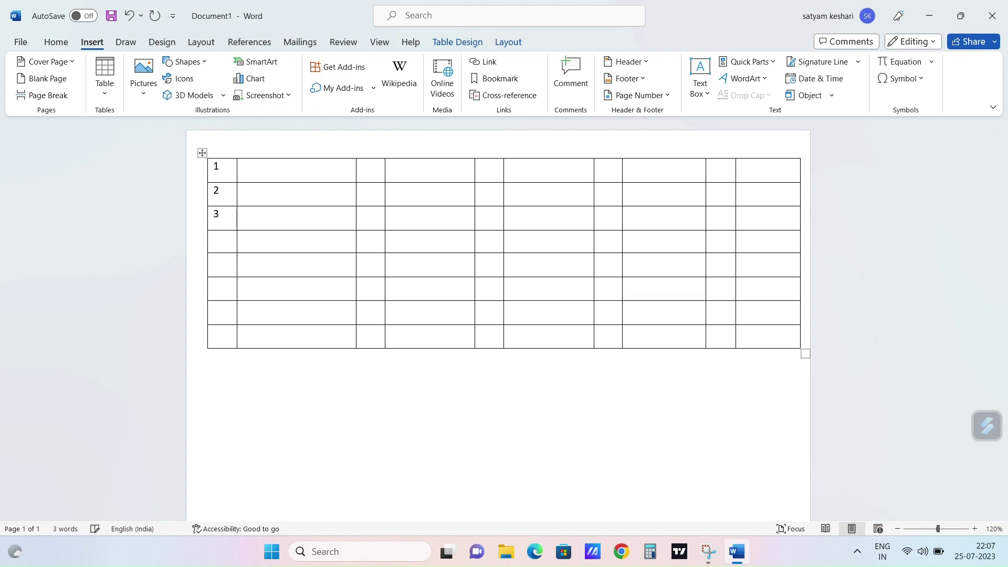
type("4")
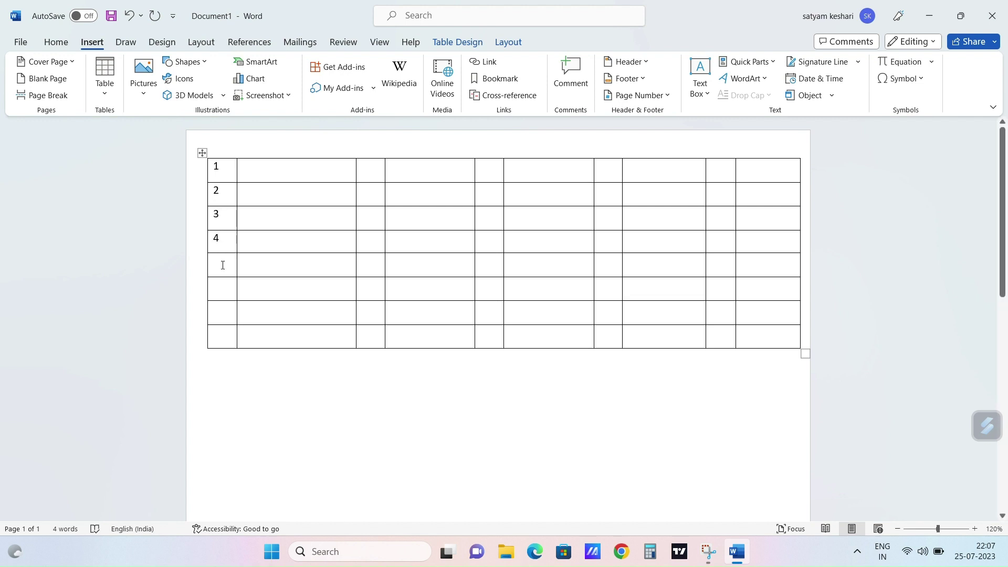
left_click(222, 269)
type("5")
left_click(222, 287)
type("6")
type("7")
left_click(218, 332)
type("8")
Step: Copy the first column's numbers and paste them into the third column's top cell
left_click_drag(221, 330, 218, 171)
right_click(218, 168)
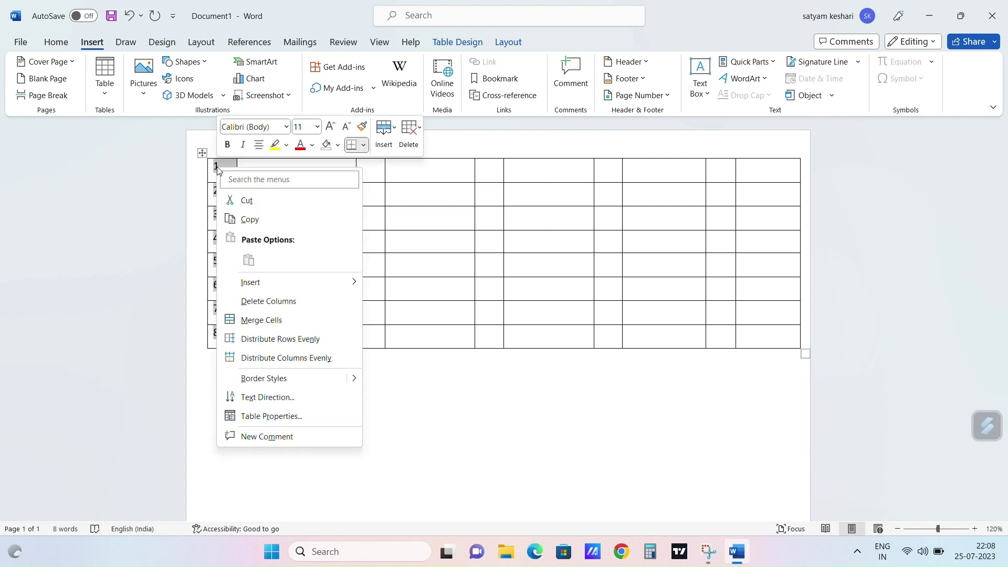
left_click(242, 218)
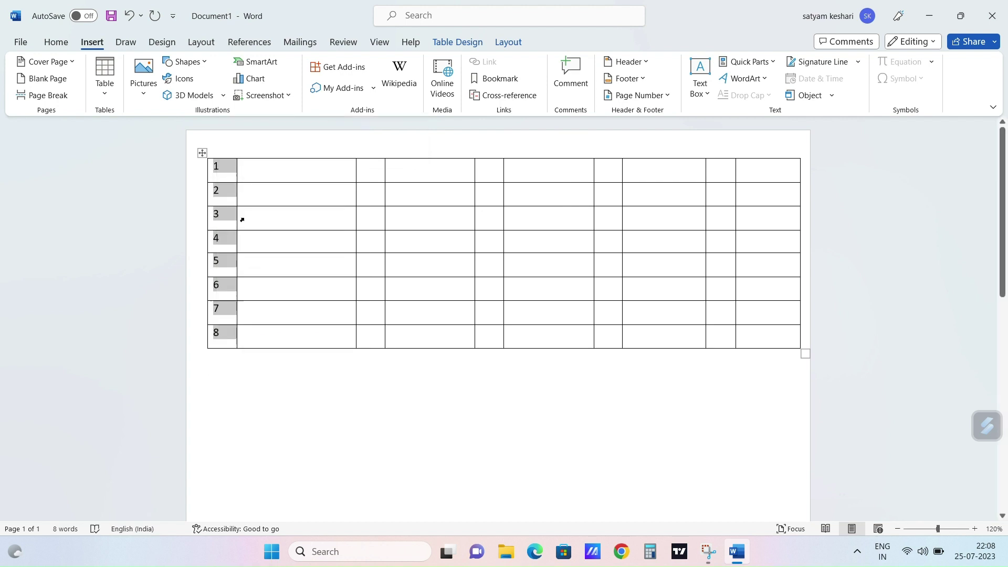
left_click(354, 169)
right_click(357, 170)
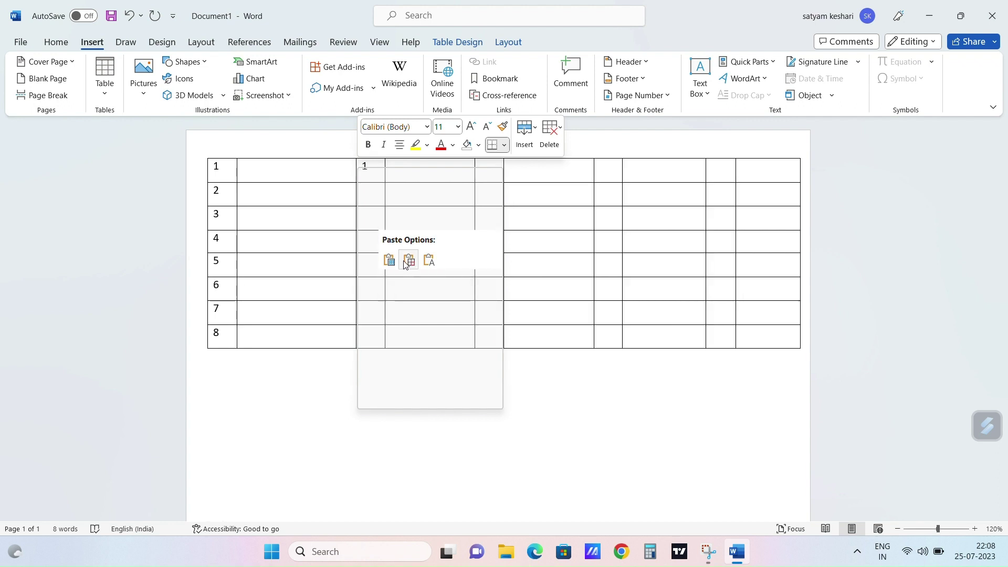
left_click(410, 260)
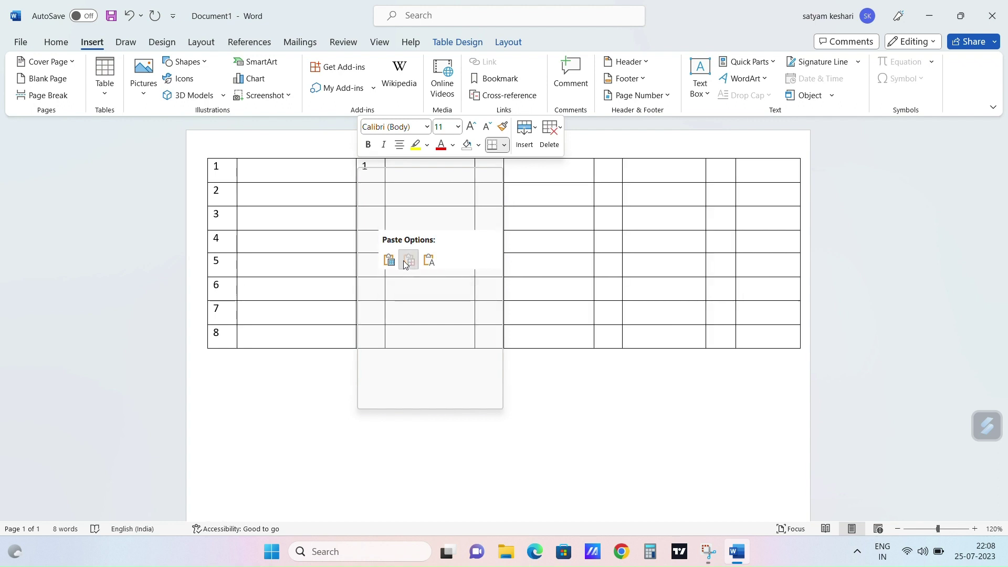
left_click(364, 191)
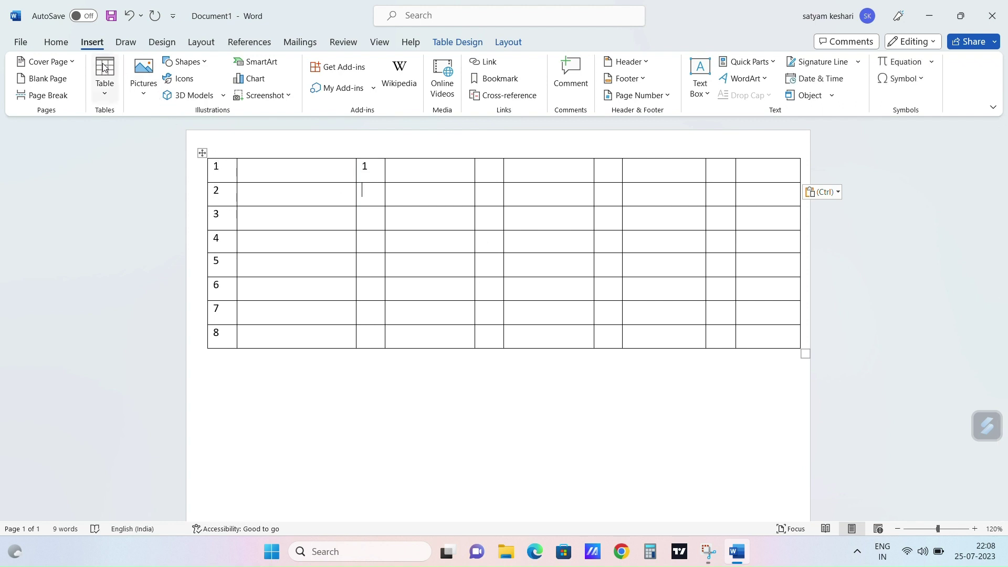
Step: Open the File page, then return to the document's Home commands
left_click(22, 43)
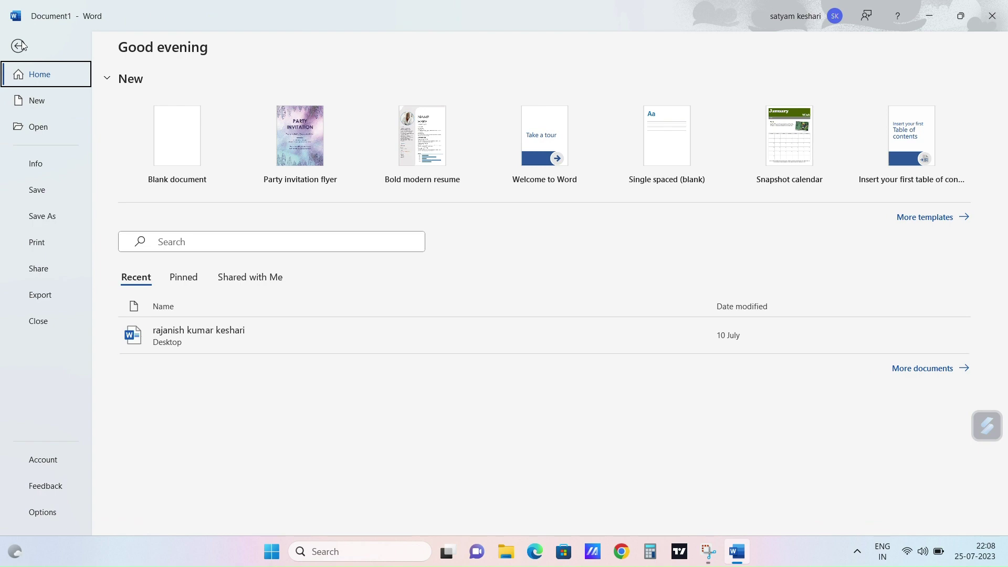
left_click(20, 46)
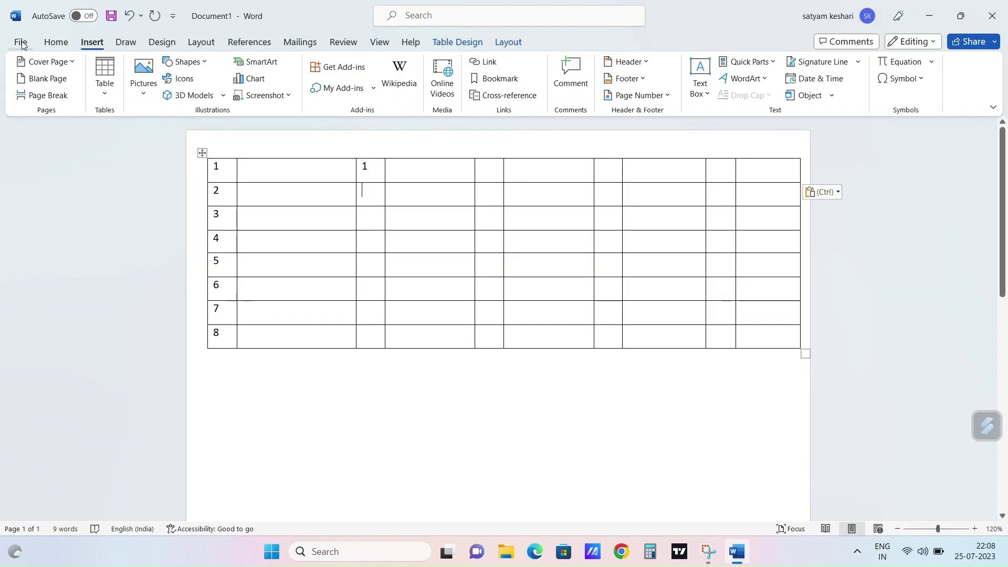
left_click(56, 41)
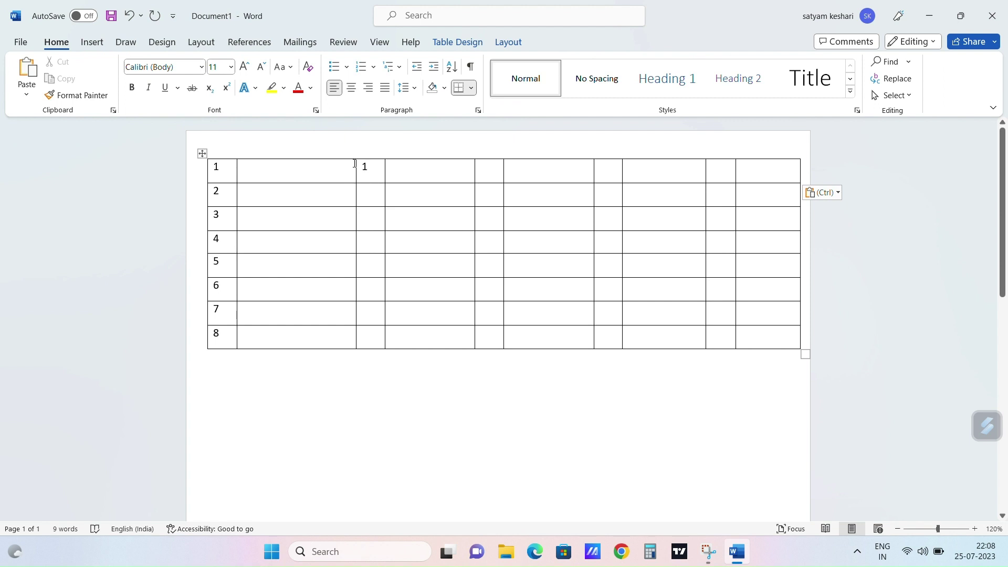
Step: Number the third column's eight cells 1. to 8
left_click_drag(357, 165, 365, 340)
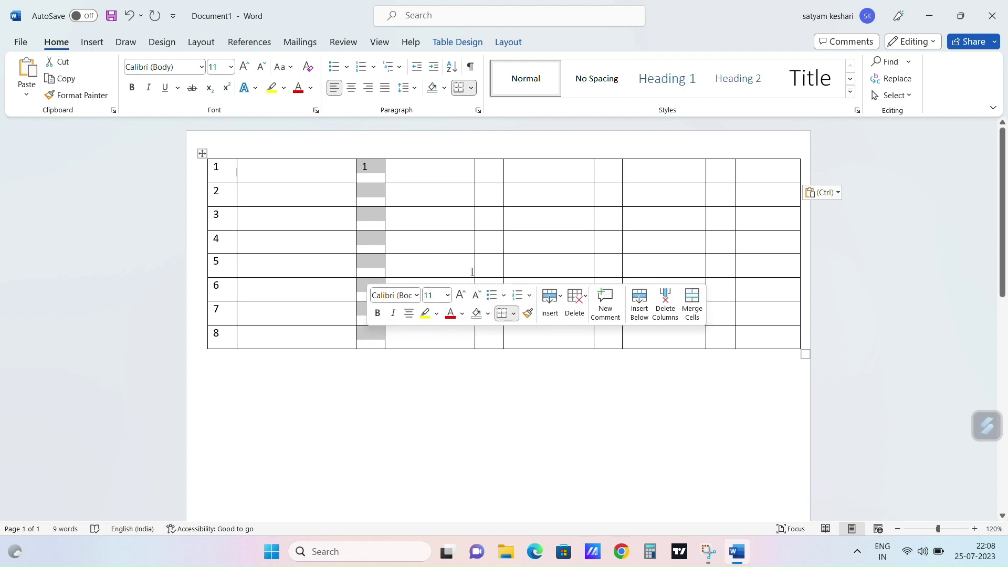
left_click(530, 297)
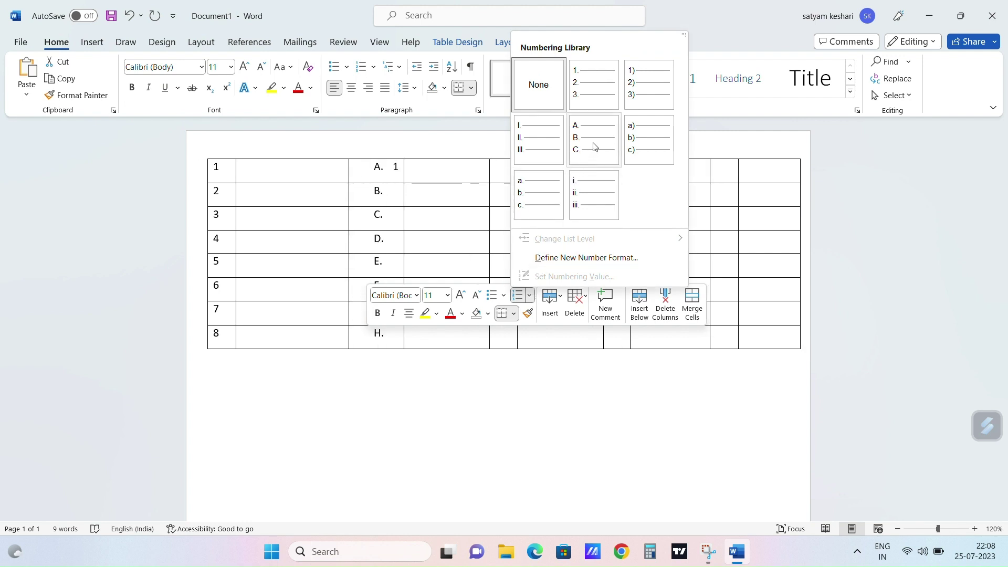
left_click(597, 99)
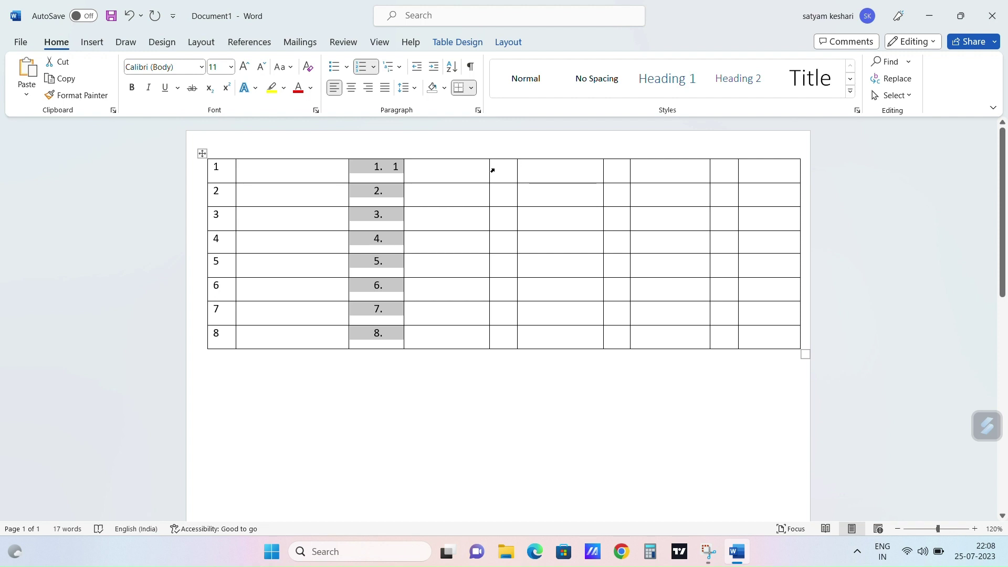
Step: Widen the fifth column and give all eight of its rows arrow bullets
left_click_drag(492, 171, 505, 338)
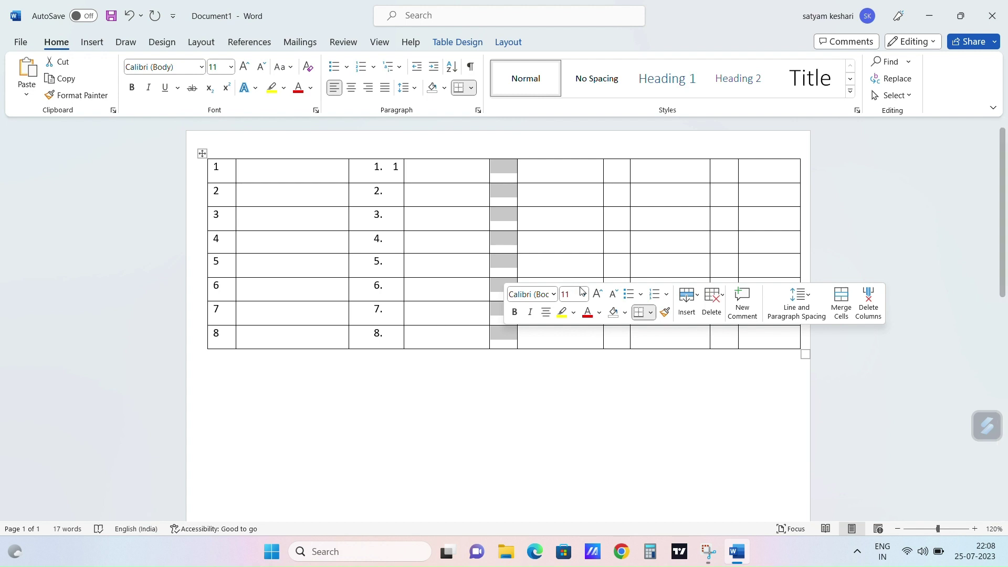
left_click(644, 295)
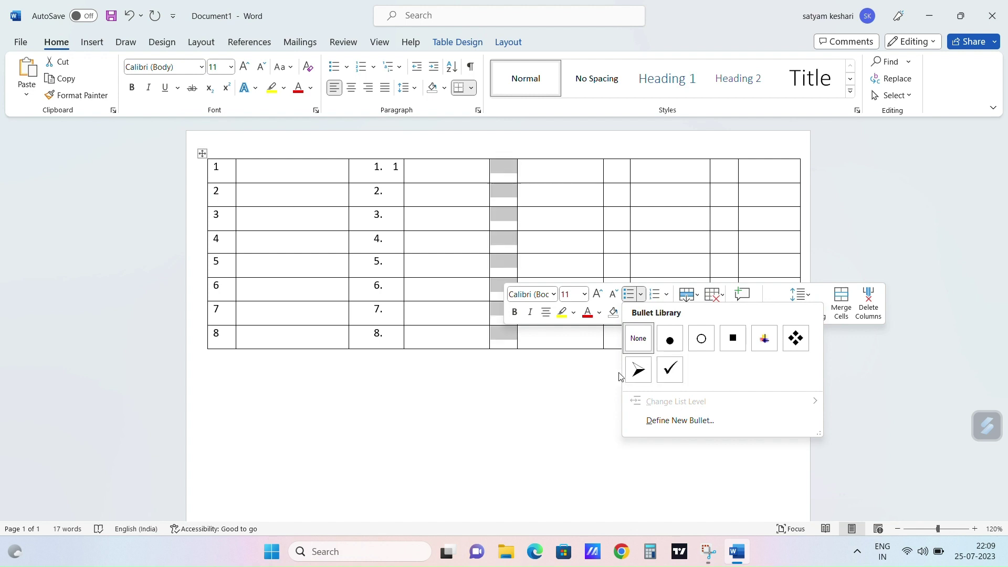
key("Escape")
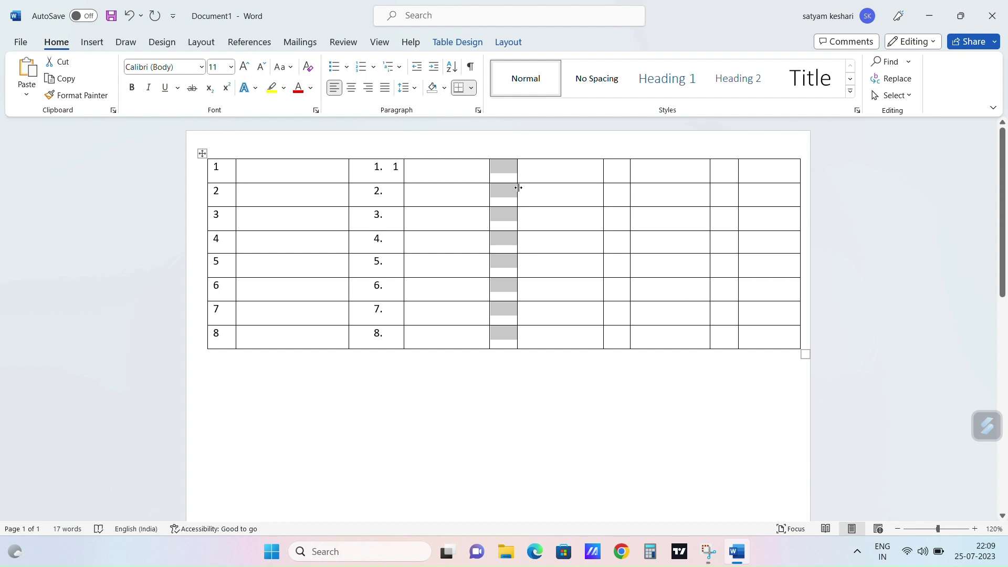
left_click_drag(517, 185, 543, 187)
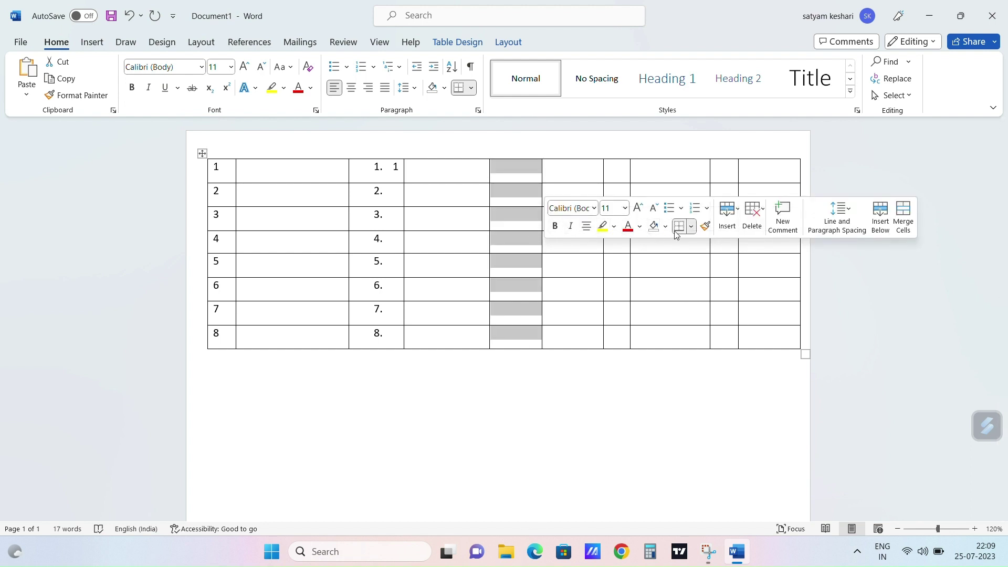
left_click(708, 209)
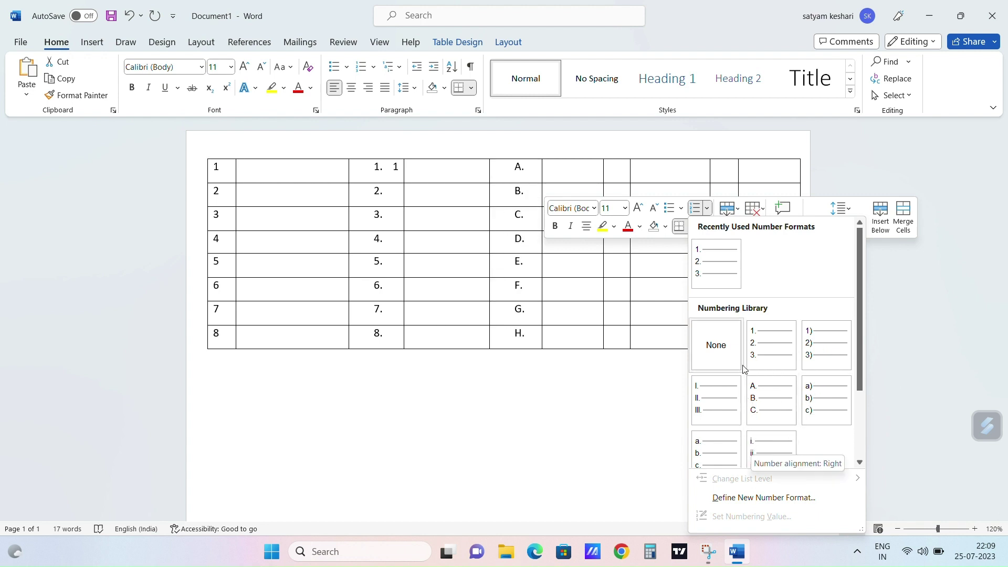
left_click(682, 209)
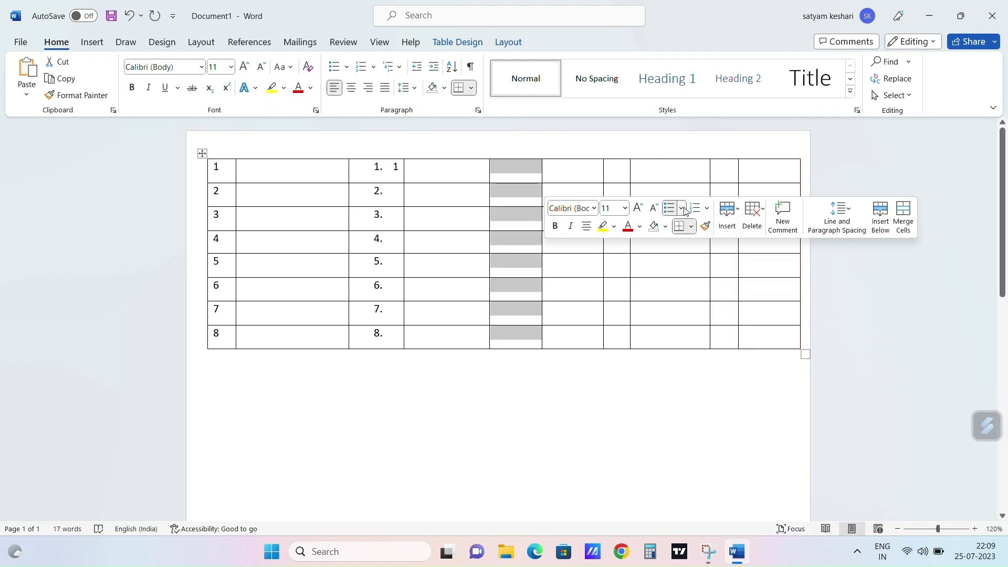
left_click(681, 208)
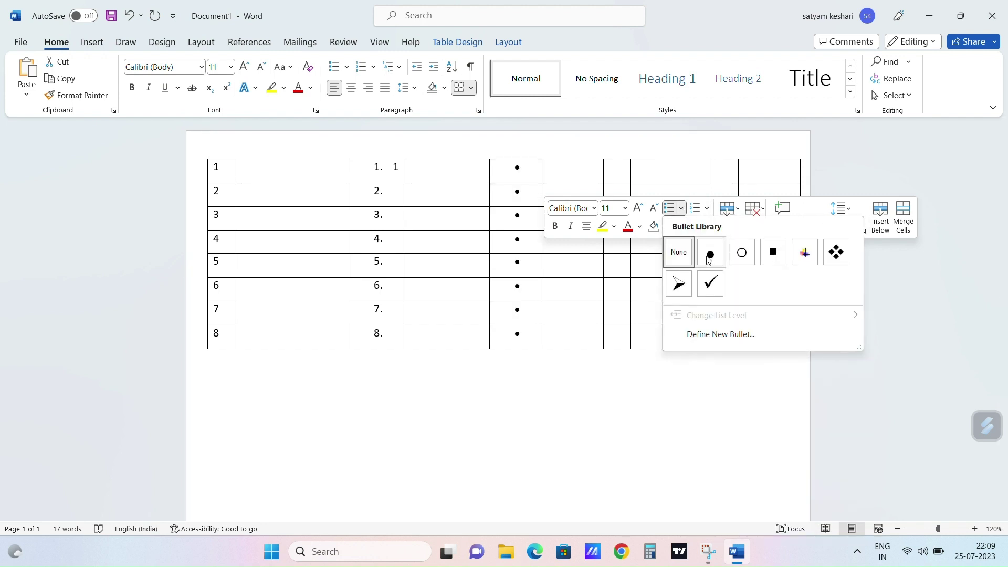
left_click(678, 284)
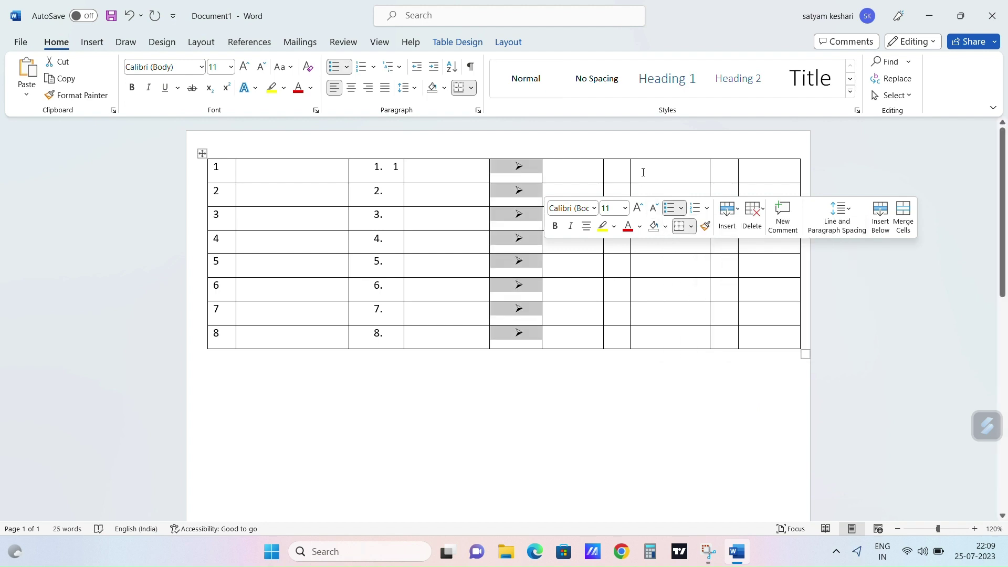
left_click_drag(640, 173, 665, 332)
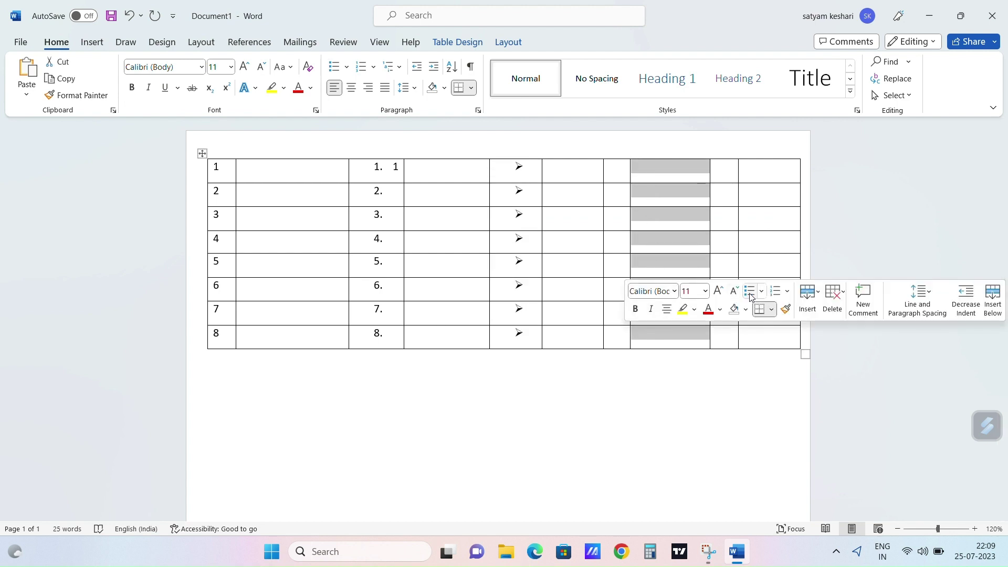
Step: Apply four-diamond bullets to all eight rows of the eighth column
left_click(761, 292)
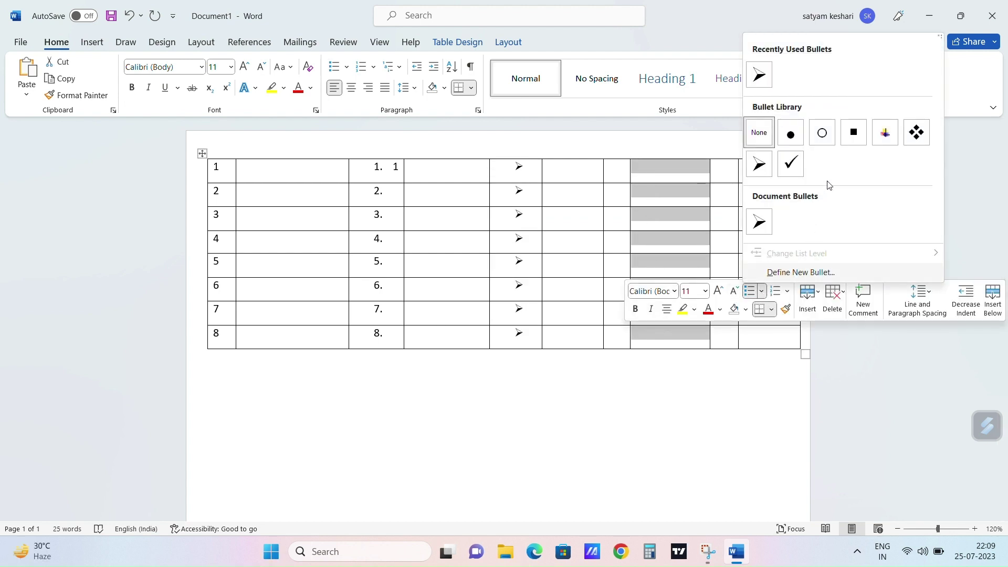
left_click(916, 132)
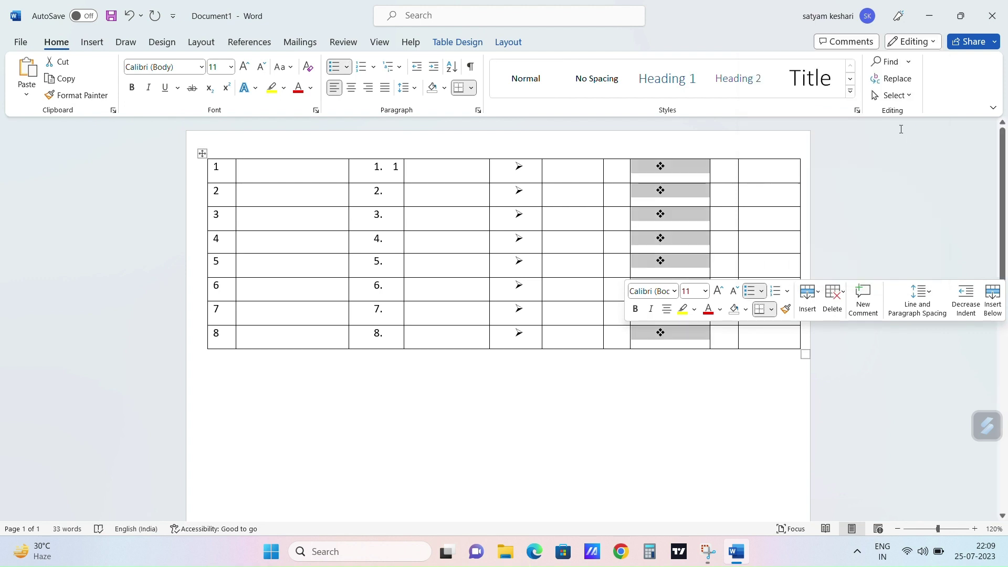
left_click(582, 383)
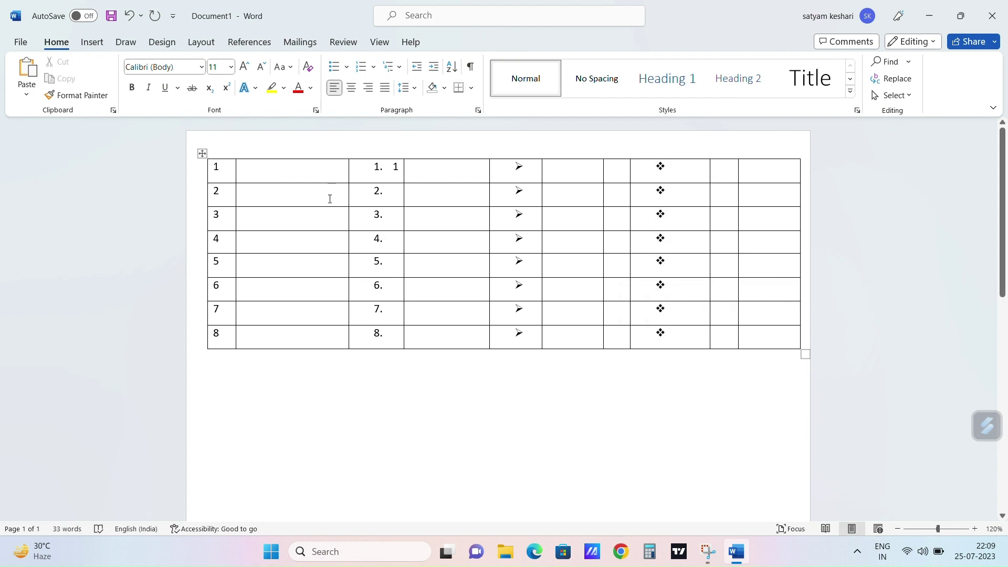
Step: Type the person's full name into the first row's second cell
left_click(277, 167)
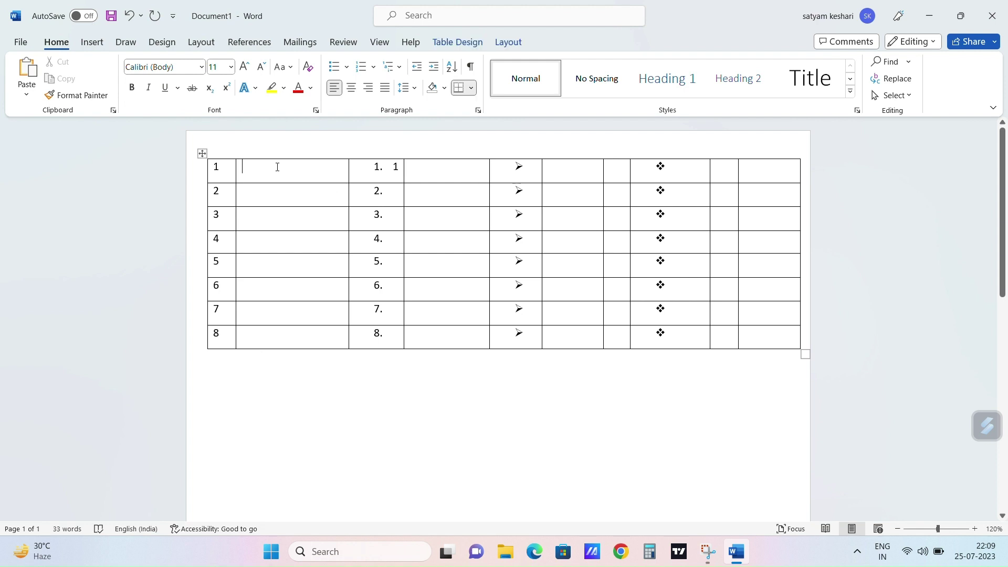
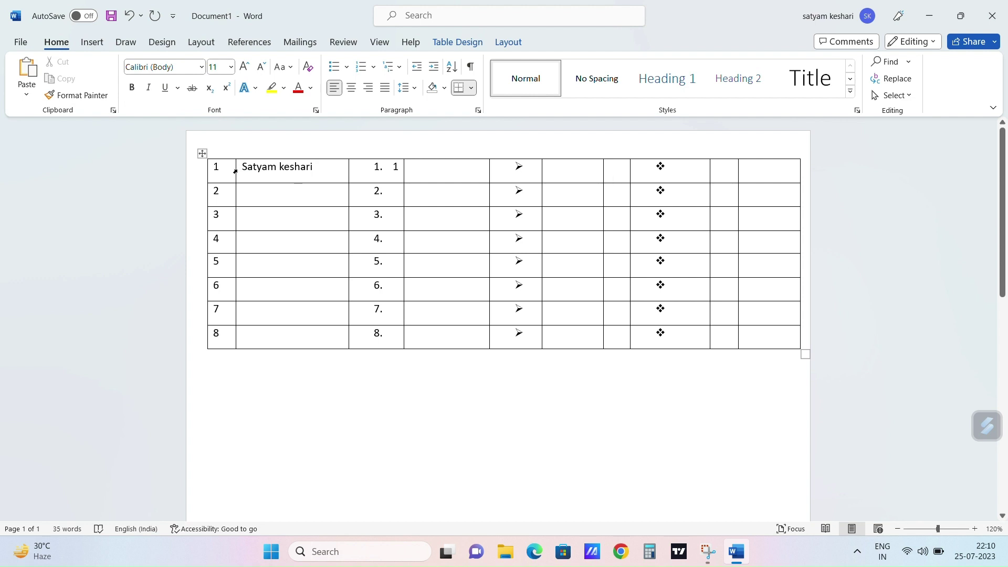
left_click(235, 171)
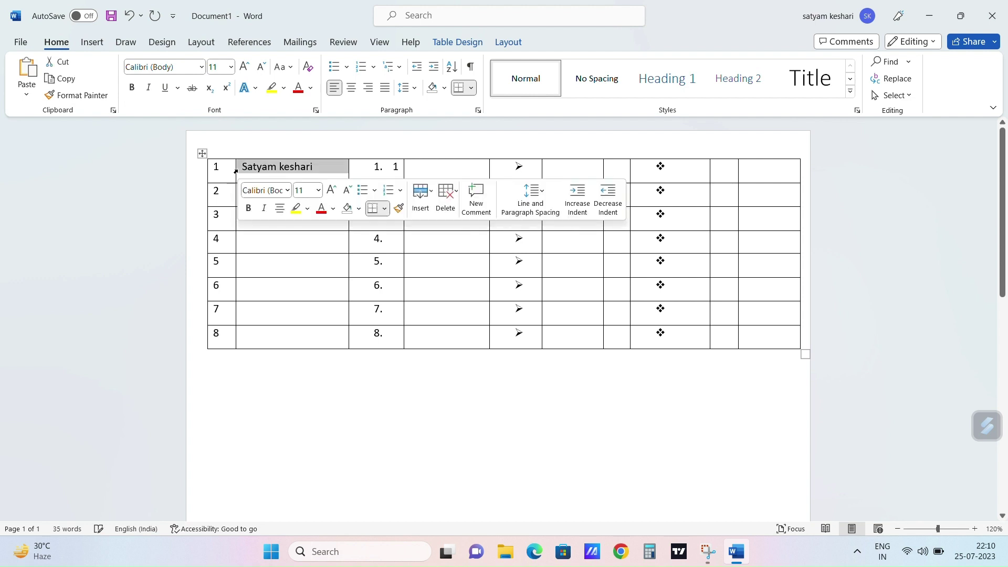
Step: Set the name to 14 pt in the Algerian font
left_click(331, 191)
left_click(331, 192)
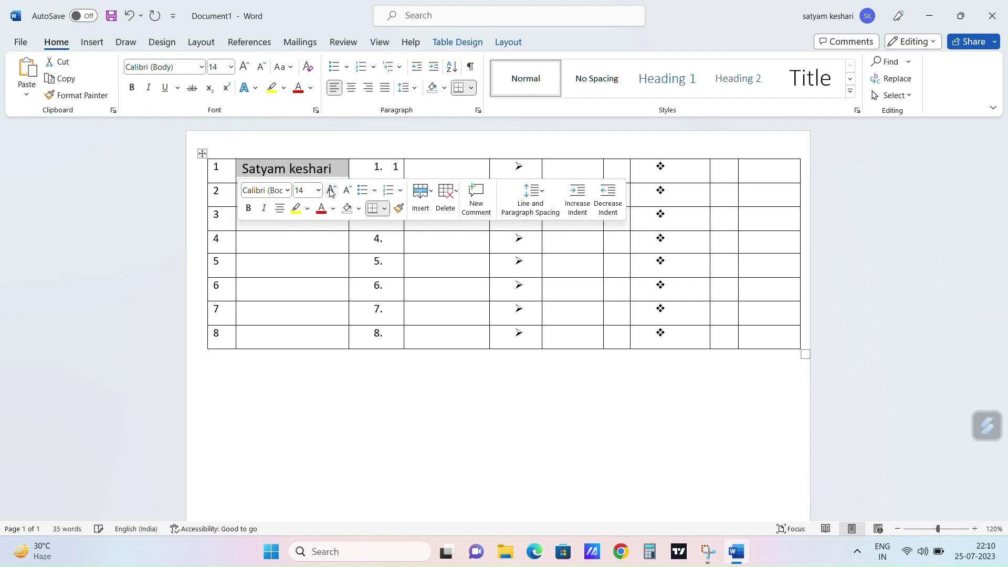
left_click(157, 268)
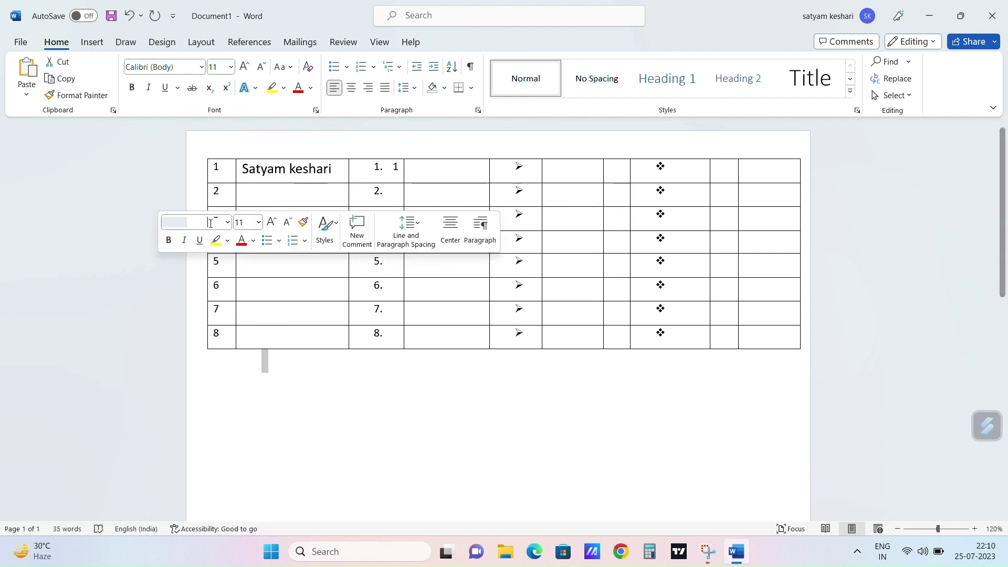
left_click(236, 168)
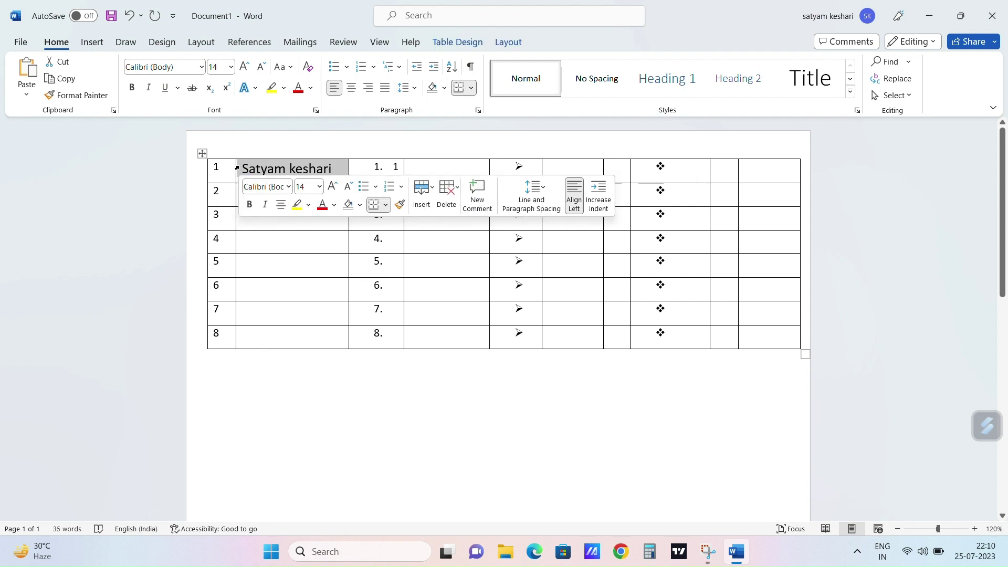
left_click(246, 66)
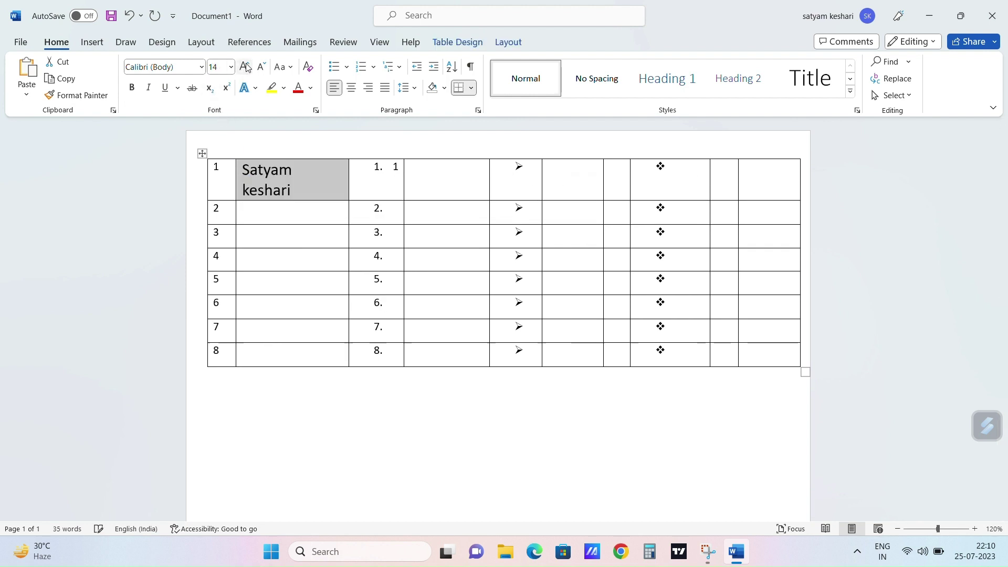
left_click(245, 66)
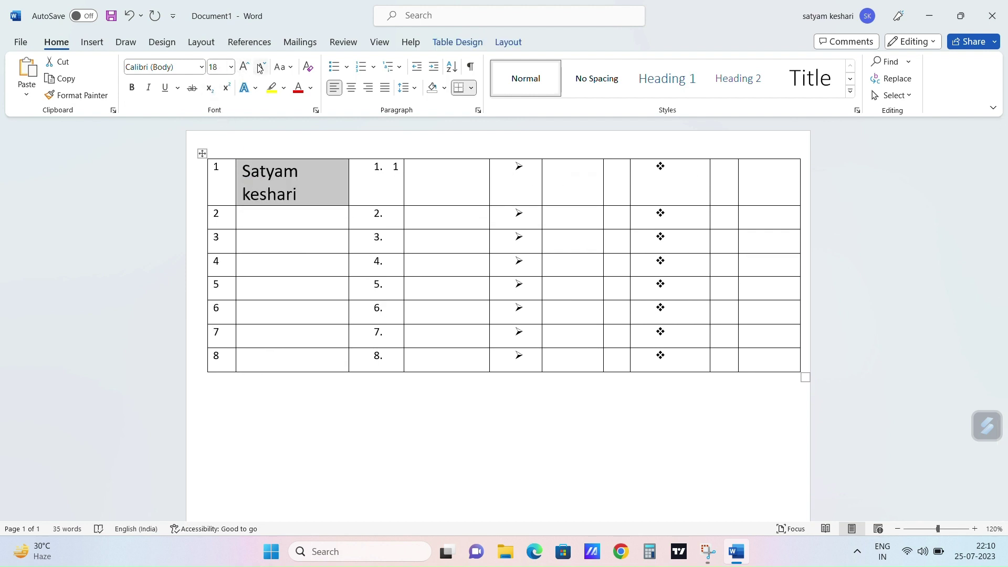
left_click(260, 68)
left_click(259, 68)
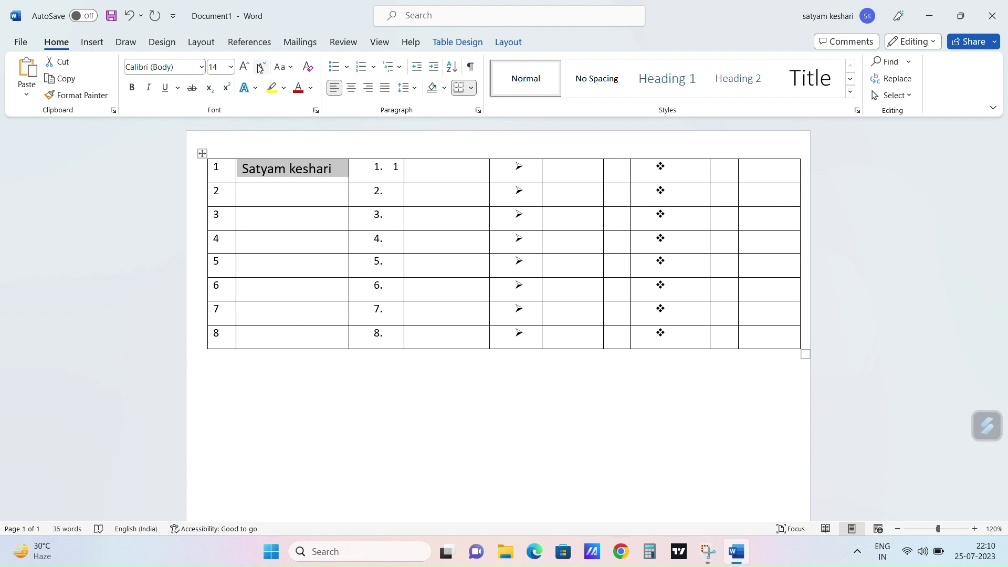
left_click(202, 67)
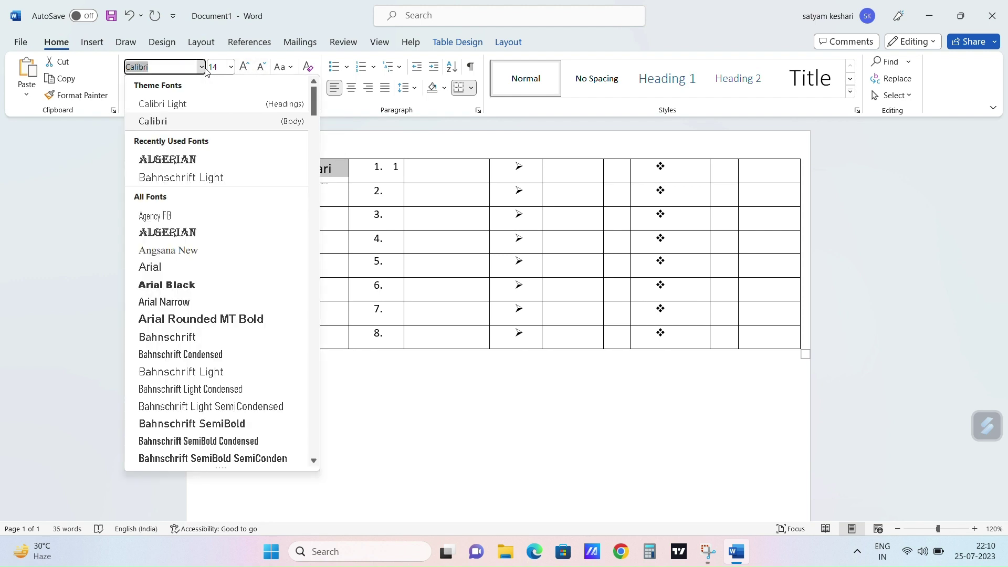
left_click(203, 160)
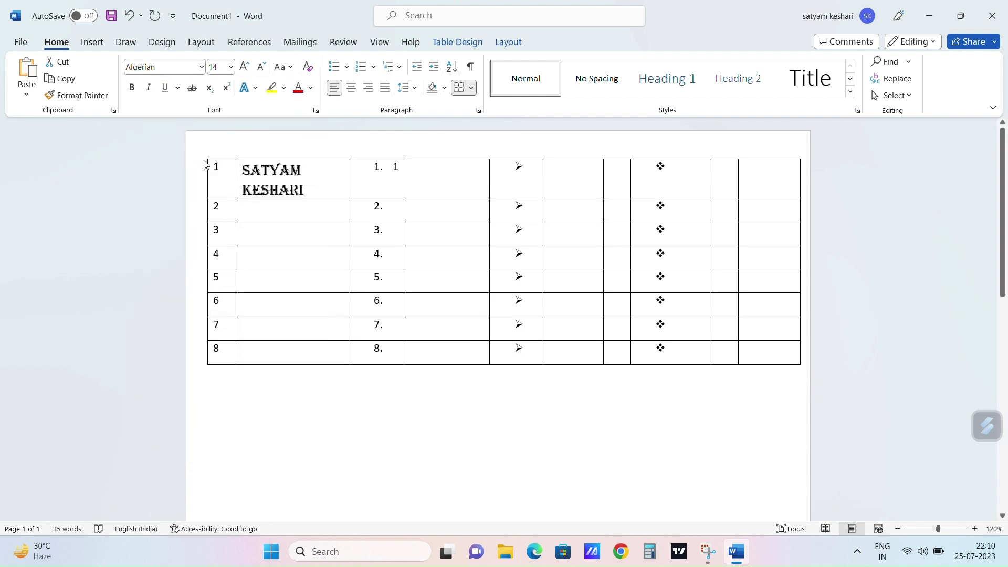
Step: Colour the name red
left_click(297, 179)
triple_click(298, 179)
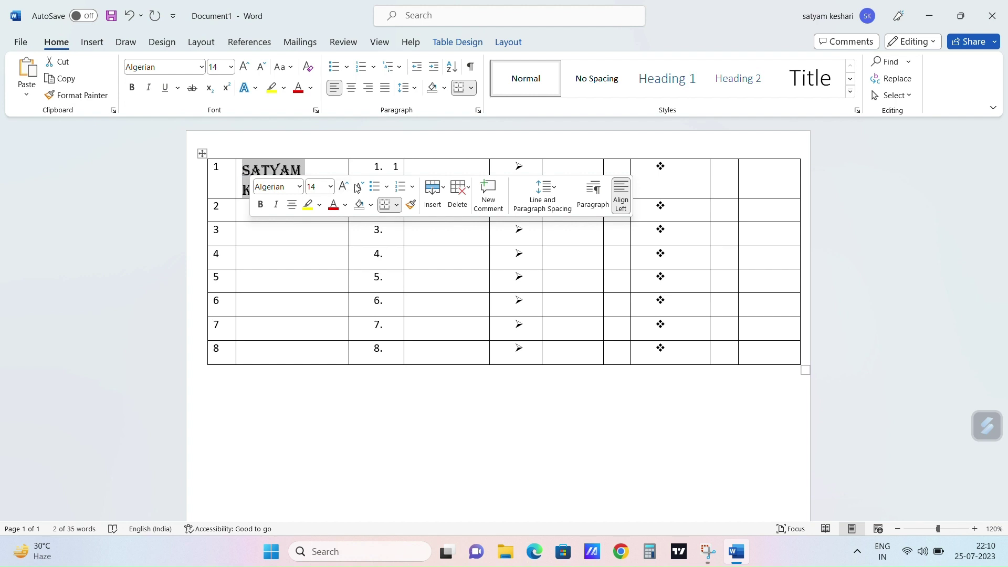
left_click(334, 206)
left_click(292, 236)
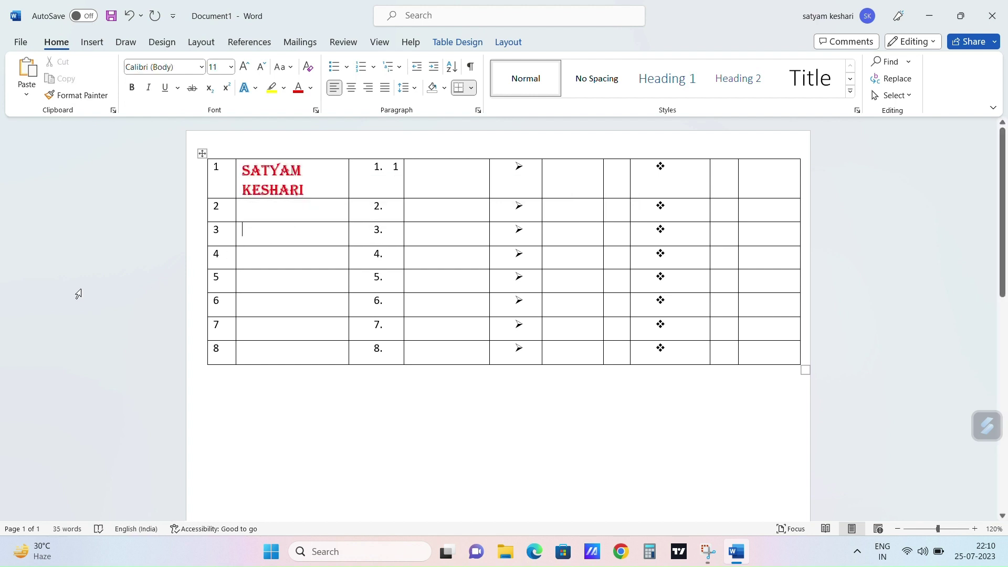